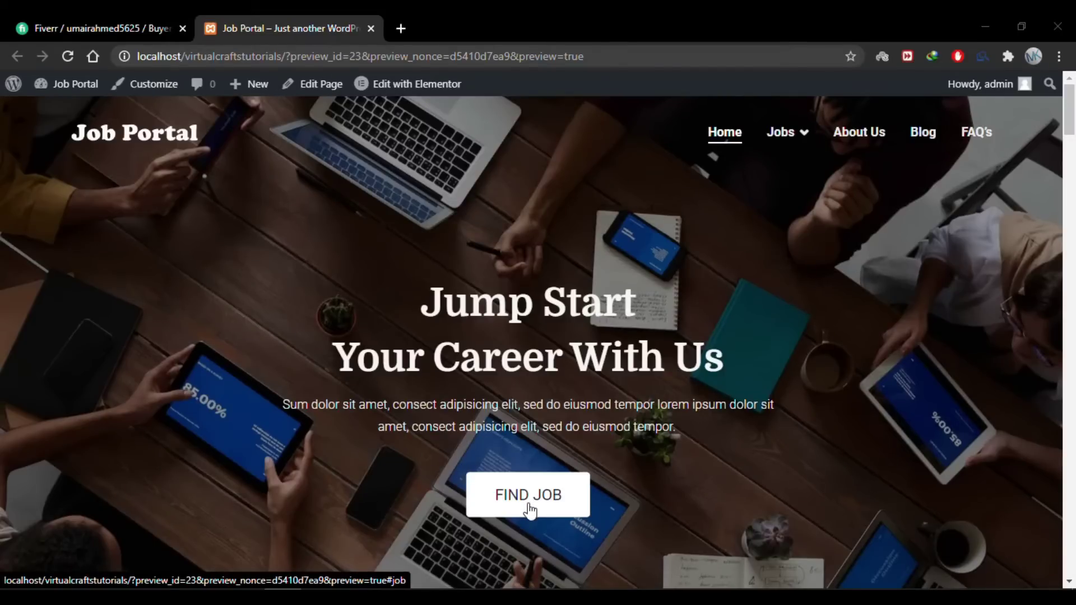
Jump twice to the homepage's Popular Categories section, scrolling back up each time.
{"action": "left_click", "coordinate": [529, 512]}
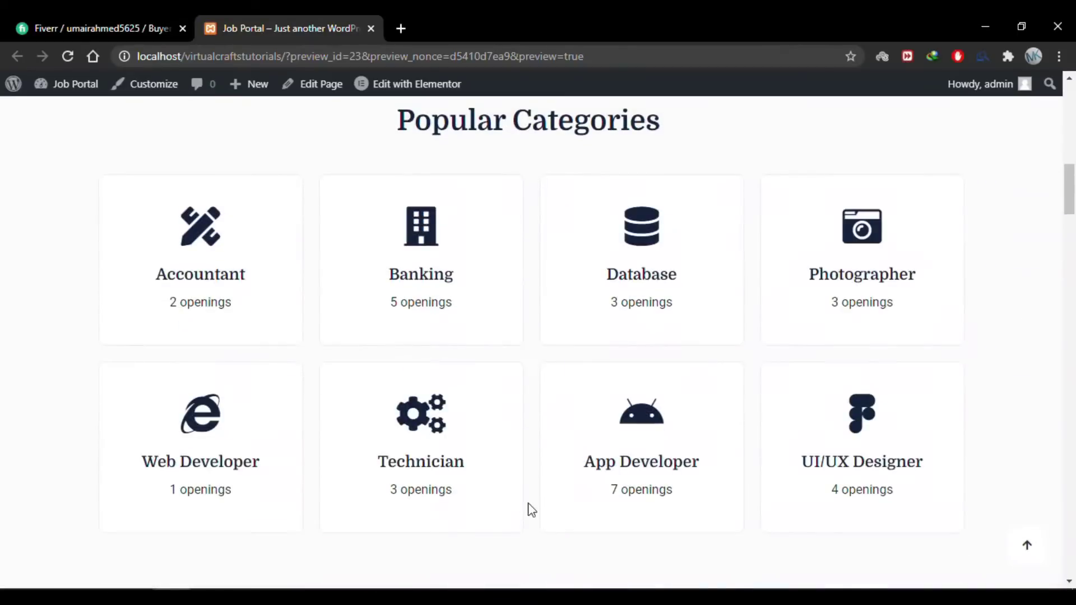
{"action": "scroll", "coordinate": [529, 504], "scroll_direction": "up", "scroll_amount": 10}
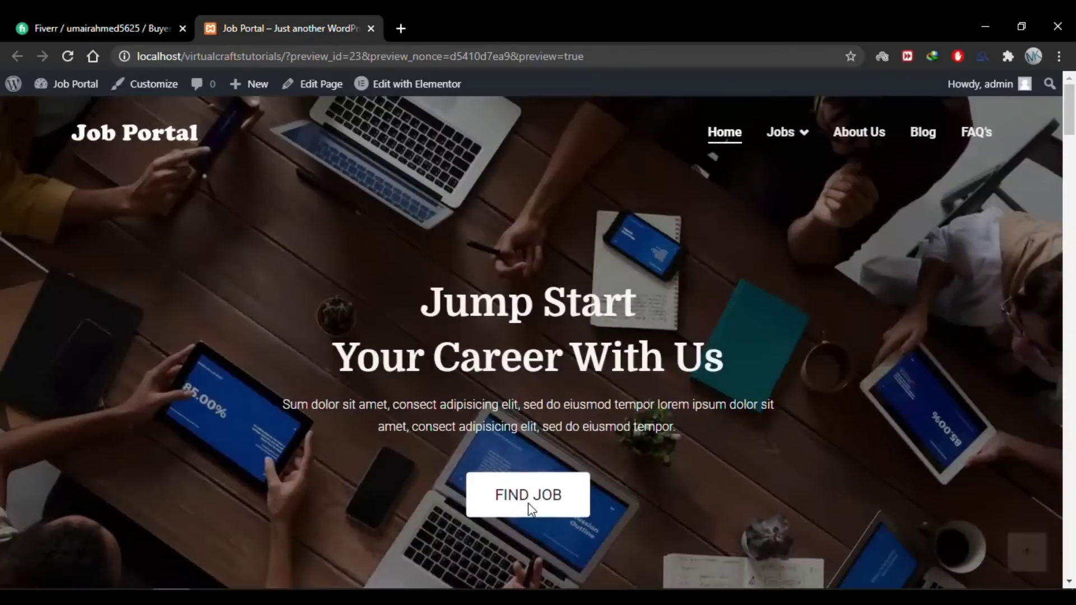
{"action": "left_click", "coordinate": [541, 503]}
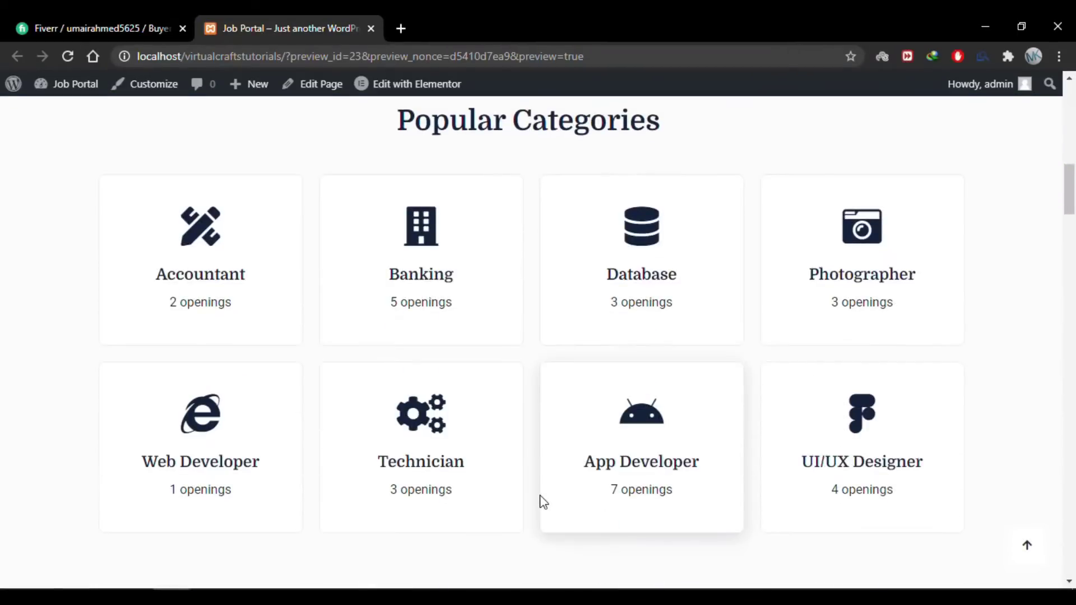
{"action": "scroll", "coordinate": [527, 455], "scroll_direction": "up", "scroll_amount": 10}
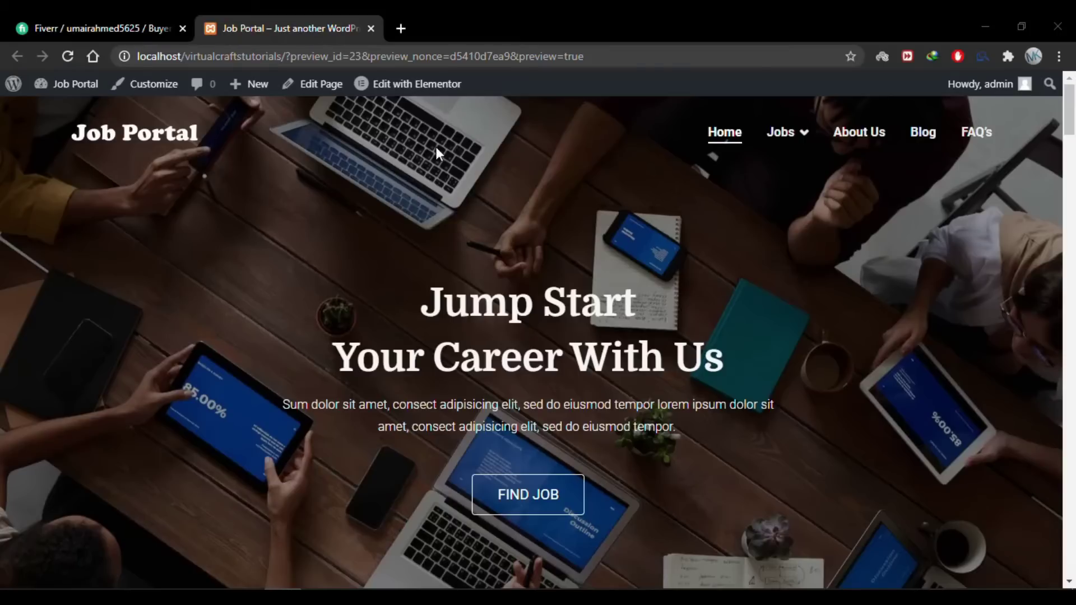
Open the Job Portal homepage in Elementor and locate the GET STARTED button.
{"action": "mouse_move", "coordinate": [409, 84]}
{"action": "left_click", "coordinate": [418, 84]}
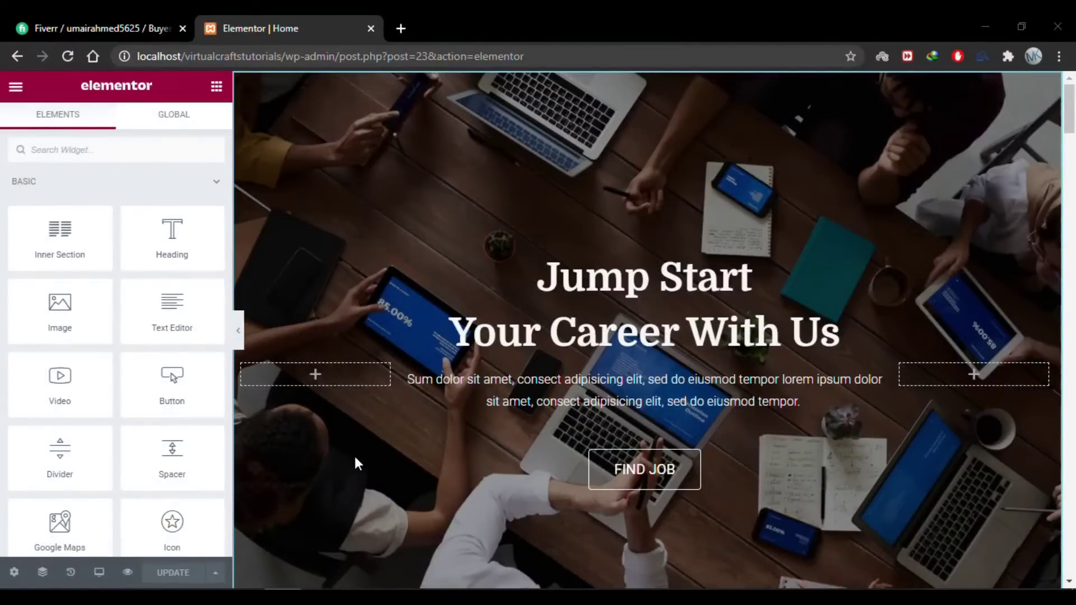
{"action": "scroll", "coordinate": [398, 452], "scroll_direction": "down", "scroll_amount": 3}
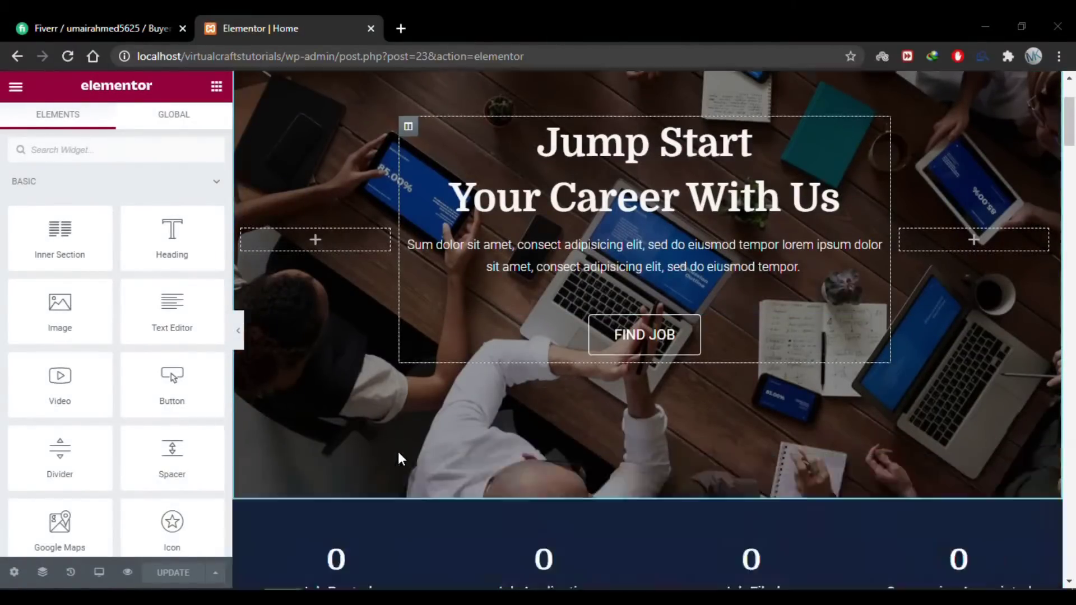
{"action": "scroll", "coordinate": [398, 451], "scroll_direction": "down", "scroll_amount": 7}
{"action": "scroll", "coordinate": [399, 459], "scroll_direction": "down", "scroll_amount": 5}
{"action": "scroll", "coordinate": [399, 458], "scroll_direction": "down", "scroll_amount": 7}
{"action": "scroll", "coordinate": [399, 459], "scroll_direction": "down", "scroll_amount": 4}
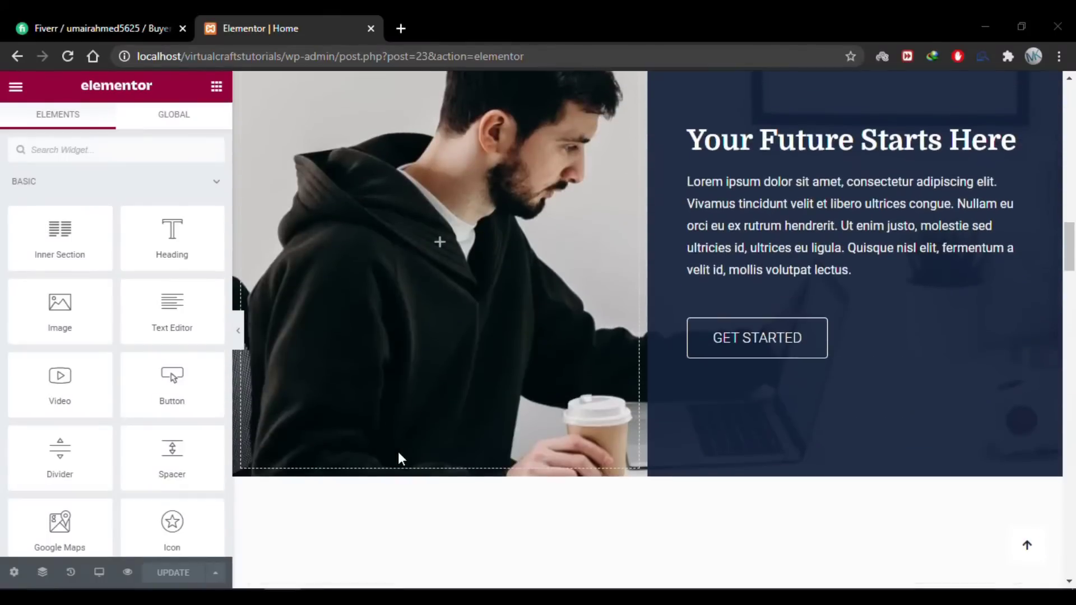
{"action": "scroll", "coordinate": [399, 459], "scroll_direction": "up", "scroll_amount": 2}
{"action": "scroll", "coordinate": [399, 458], "scroll_direction": "up", "scroll_amount": 1}
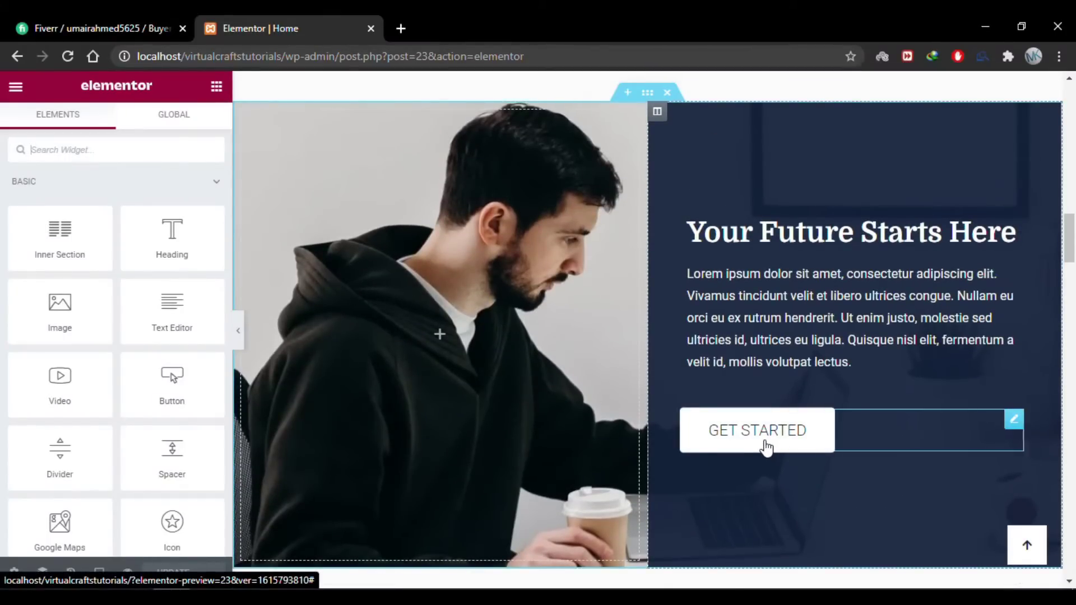
{"action": "scroll", "coordinate": [620, 448], "scroll_direction": "down", "scroll_amount": 1}
{"action": "scroll", "coordinate": [620, 448], "scroll_direction": "down", "scroll_amount": 2}
{"action": "scroll", "coordinate": [620, 448], "scroll_direction": "up", "scroll_amount": 5}
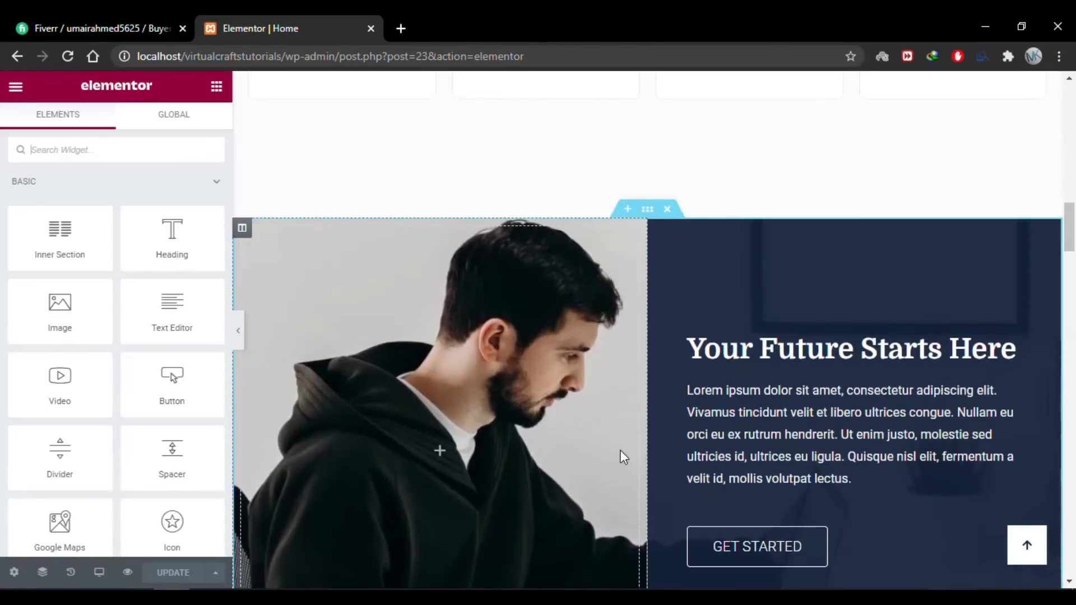
{"action": "scroll", "coordinate": [620, 448], "scroll_direction": "down", "scroll_amount": 2}
{"action": "scroll", "coordinate": [621, 453], "scroll_direction": "down", "scroll_amount": 1}
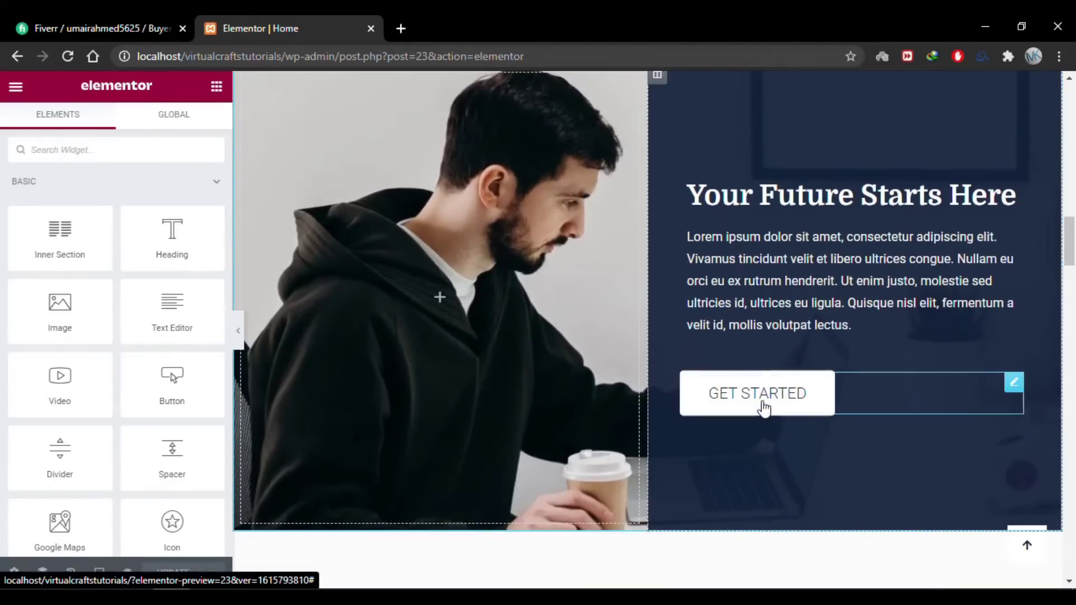
Replace the GET STARTED button's text with CONTACT US.
{"action": "left_click", "coordinate": [797, 398]}
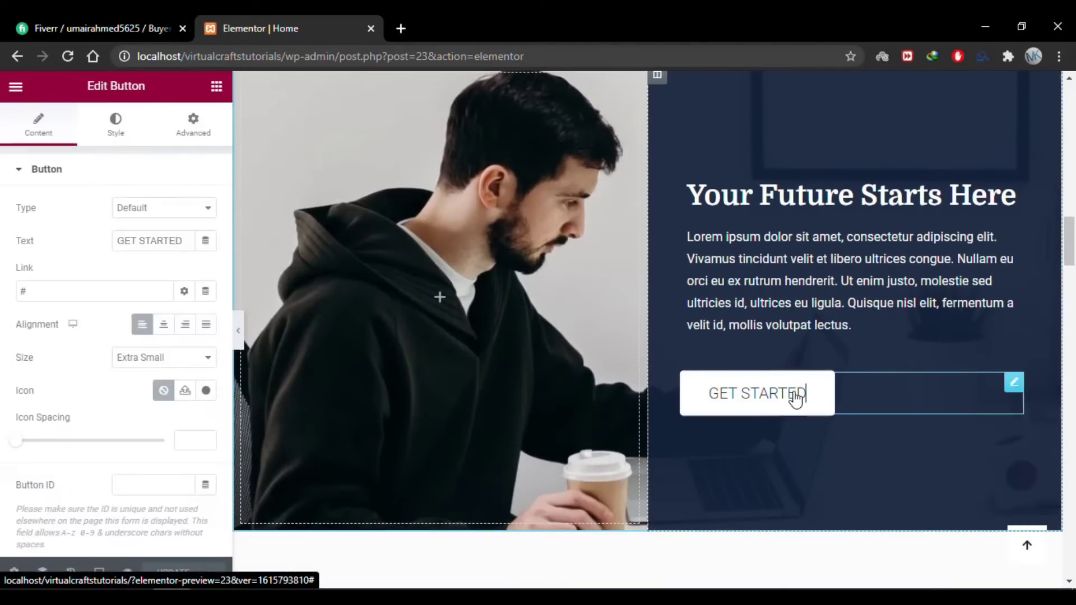
{"action": "left_click_drag", "start_coordinate": [181, 241], "coordinate": [69, 240]}
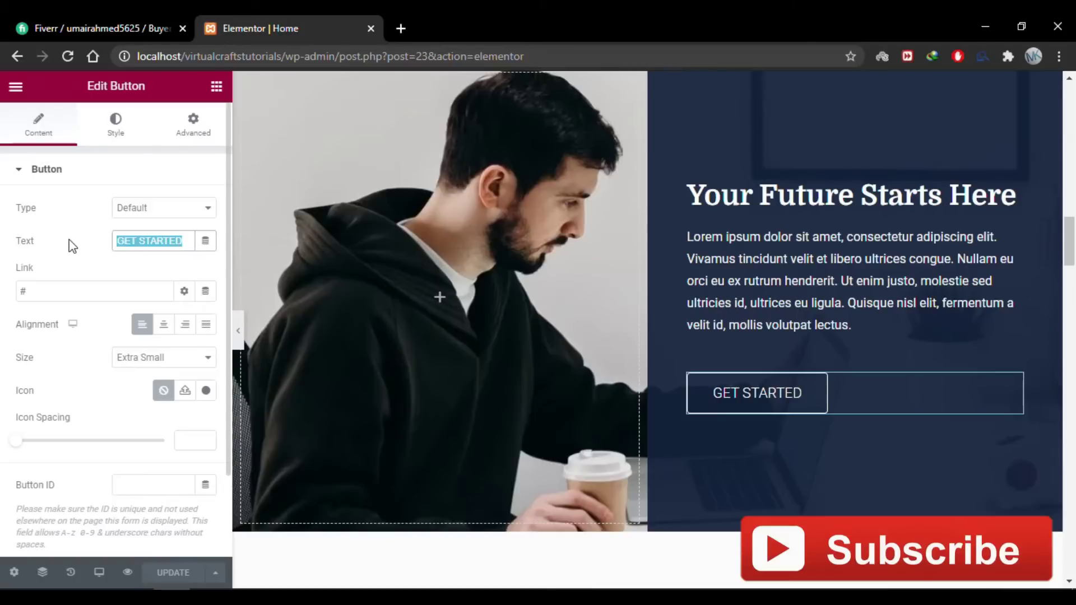
{"action": "type", "text": "CONTACT US"}
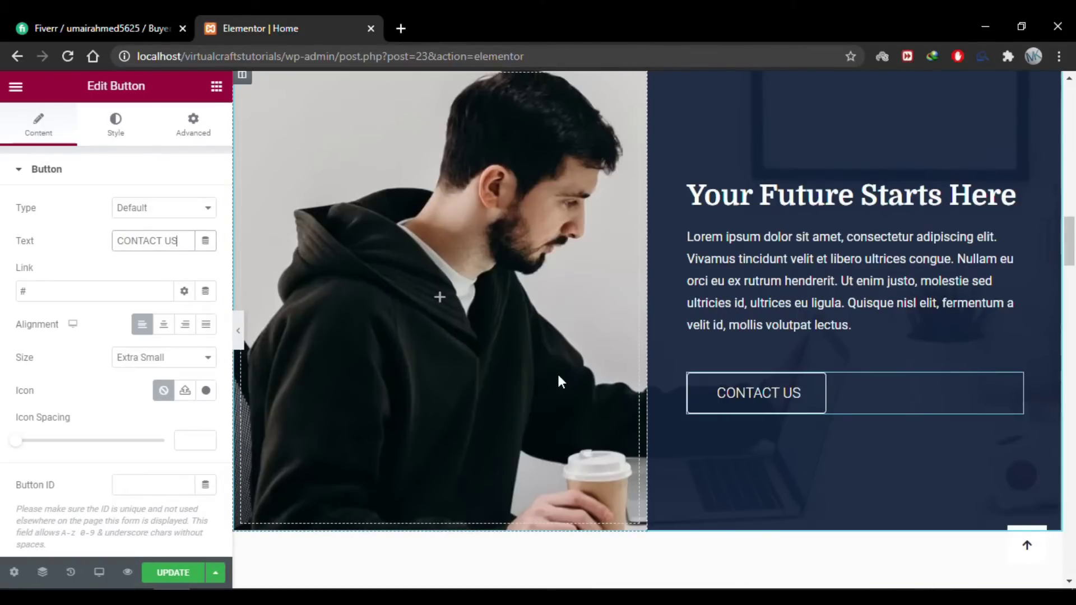
{"action": "scroll", "coordinate": [608, 377], "scroll_direction": "down", "scroll_amount": 2}
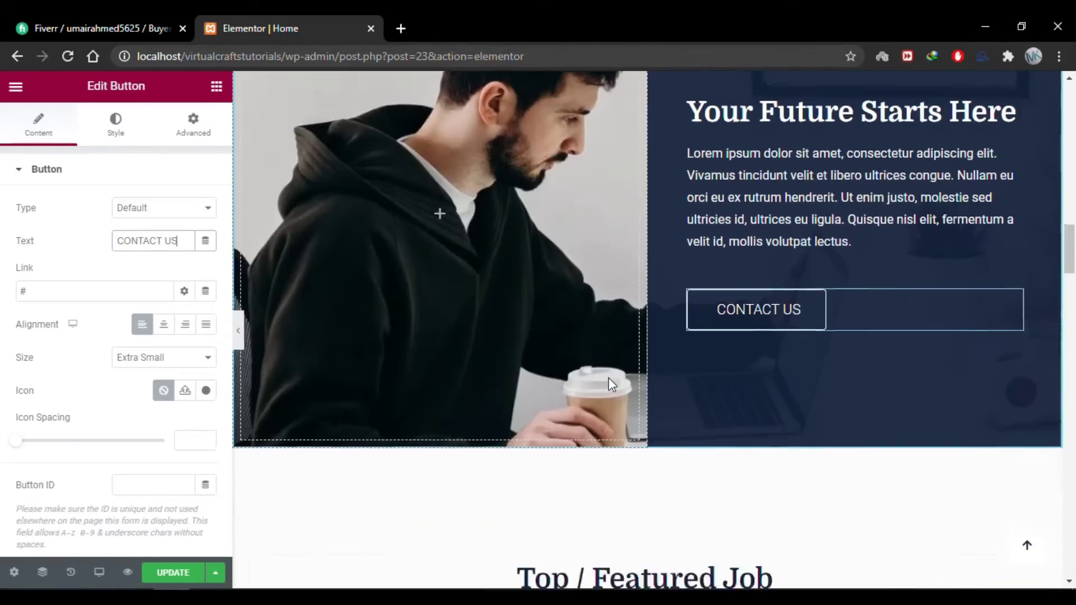
{"action": "scroll", "coordinate": [608, 376], "scroll_direction": "down", "scroll_amount": 5}
{"action": "scroll", "coordinate": [608, 377], "scroll_direction": "down", "scroll_amount": 5}
{"action": "scroll", "coordinate": [608, 378], "scroll_direction": "down", "scroll_amount": 5}
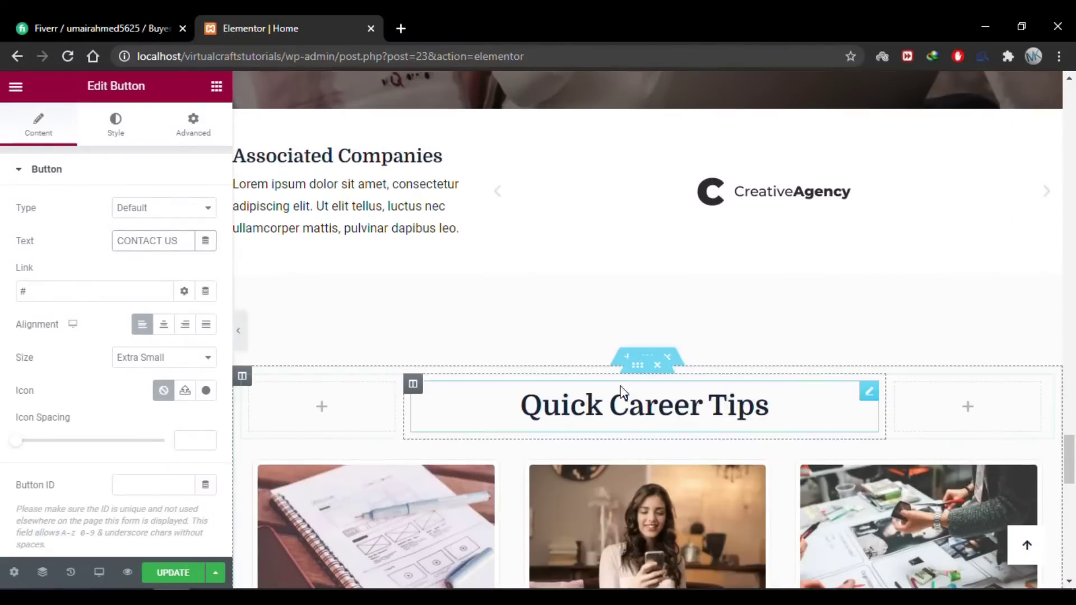
Insert an empty section above Quick Career Tips and drop a Form widget into it.
{"action": "left_click", "coordinate": [626, 358]}
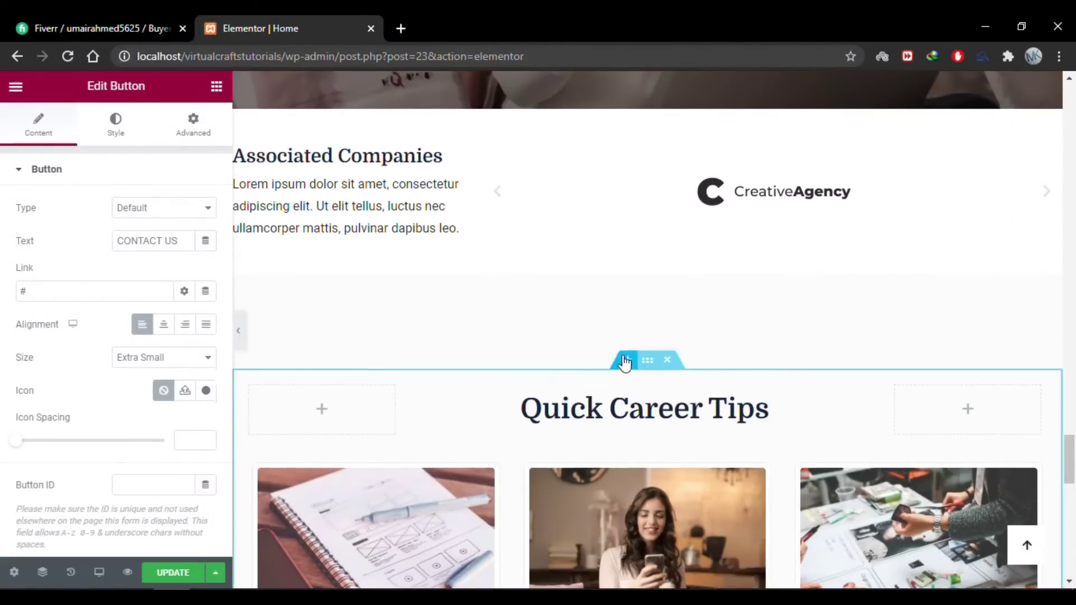
{"action": "left_click", "coordinate": [217, 86]}
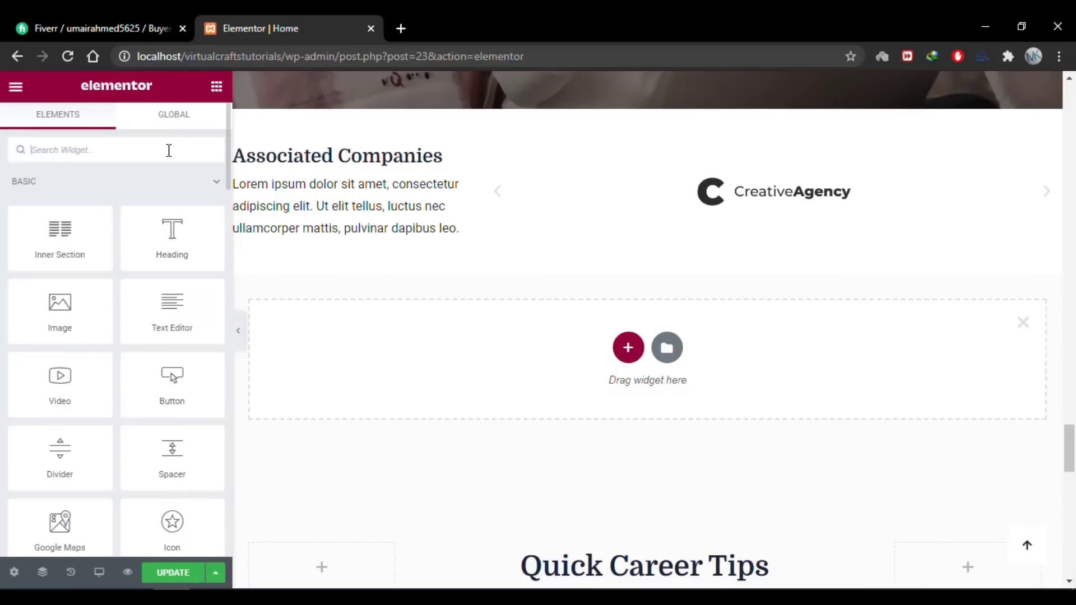
{"action": "type", "text": "form"}
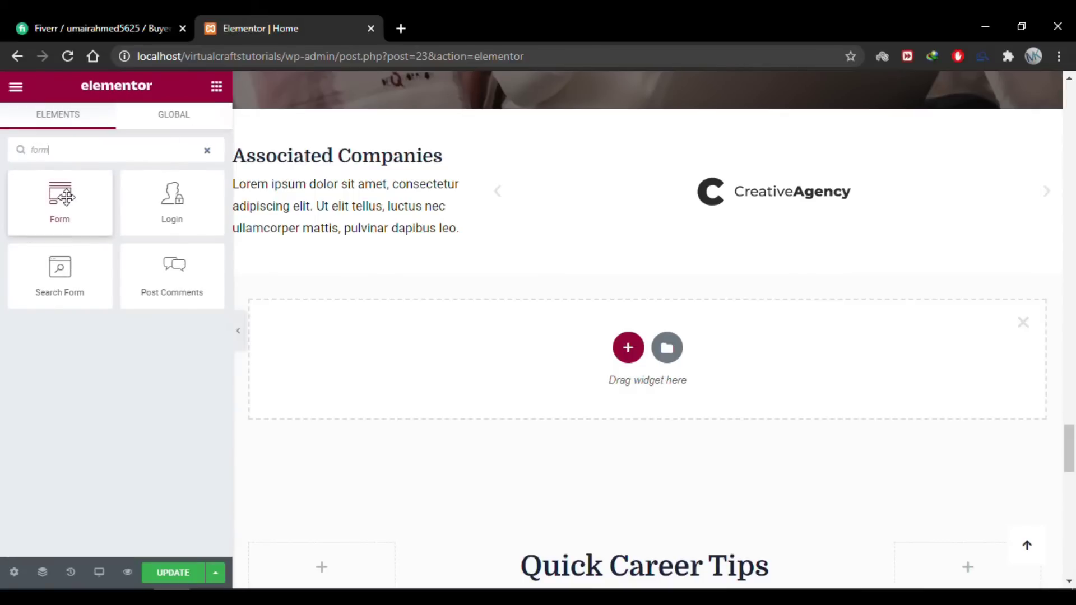
{"action": "left_click_drag", "start_coordinate": [60, 196], "coordinate": [571, 341]}
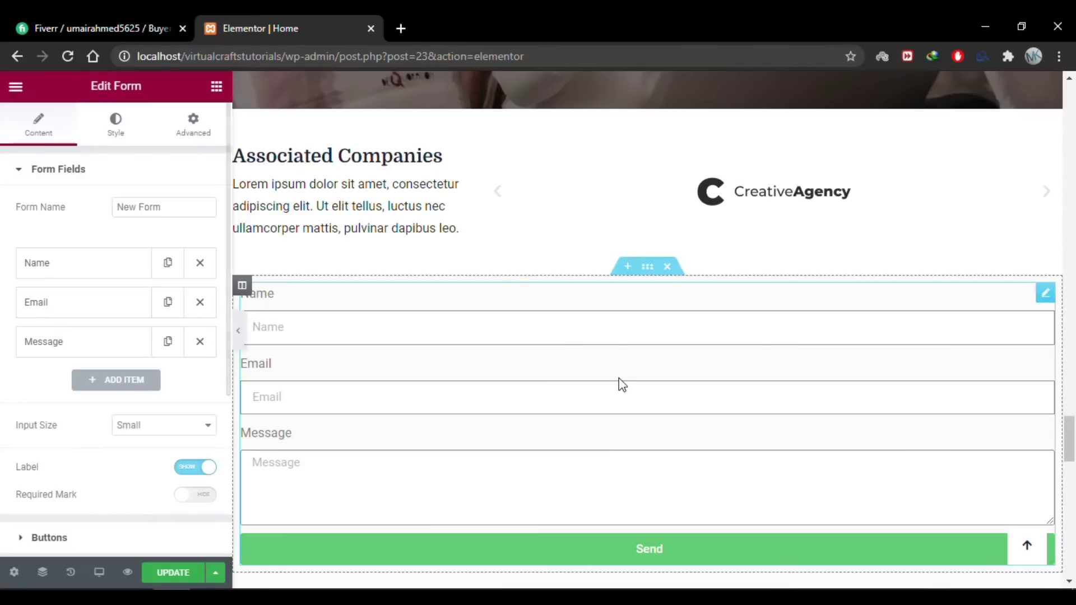
{"action": "scroll", "coordinate": [622, 385], "scroll_direction": "down", "scroll_amount": 3}
{"action": "scroll", "coordinate": [622, 385], "scroll_direction": "up", "scroll_amount": 2}
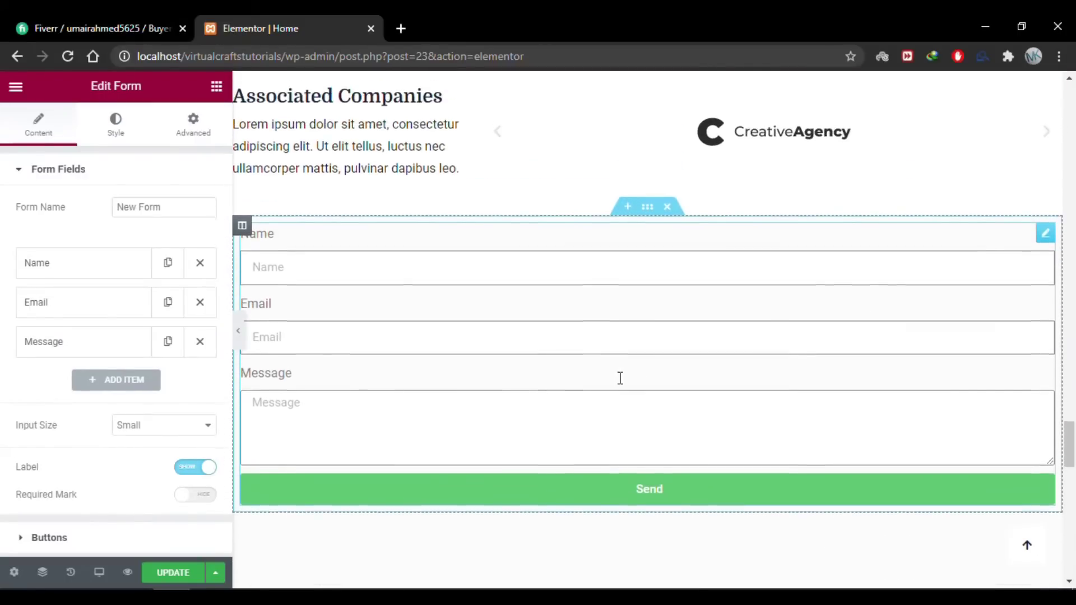
Copy the Quick Career Tips heading and paste it into the new form section.
{"action": "scroll", "coordinate": [689, 303], "scroll_direction": "down", "scroll_amount": 1}
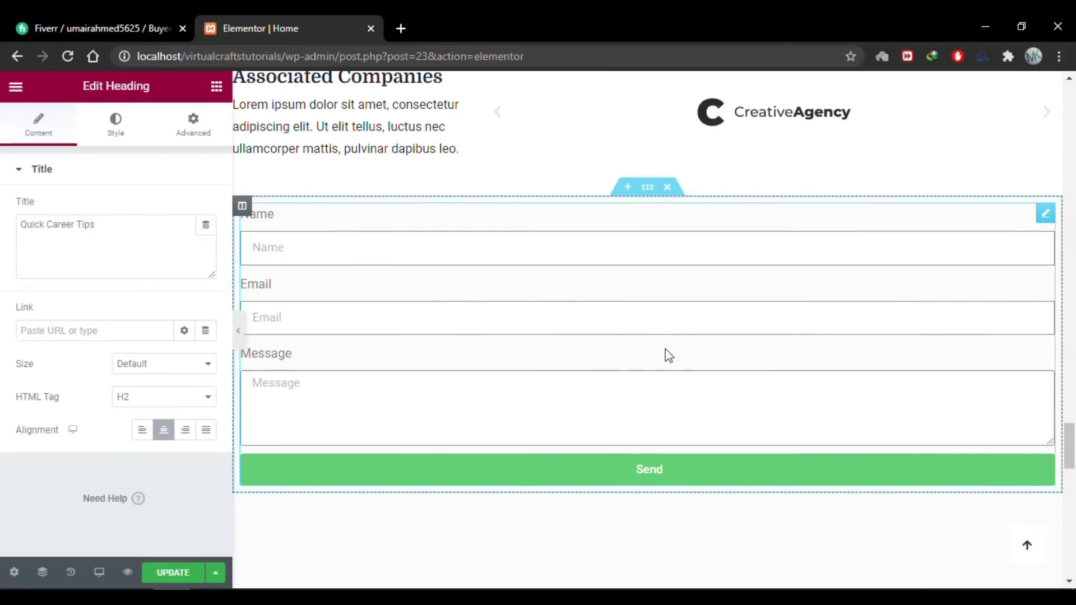
{"action": "scroll", "coordinate": [624, 313], "scroll_direction": "down", "scroll_amount": 4}
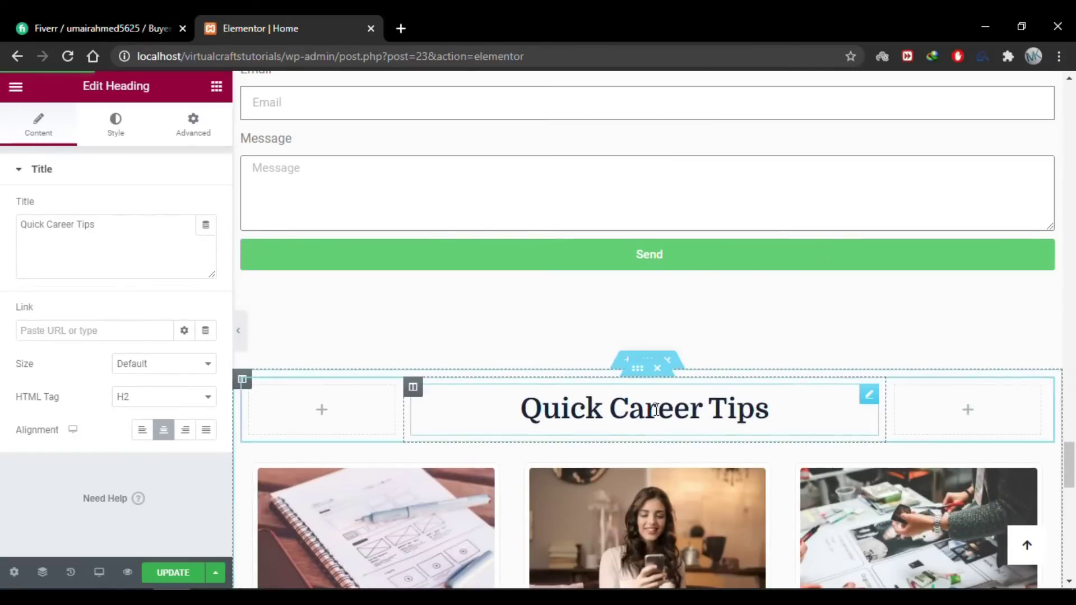
{"action": "right_click", "coordinate": [654, 409]}
{"action": "left_click", "coordinate": [684, 413]}
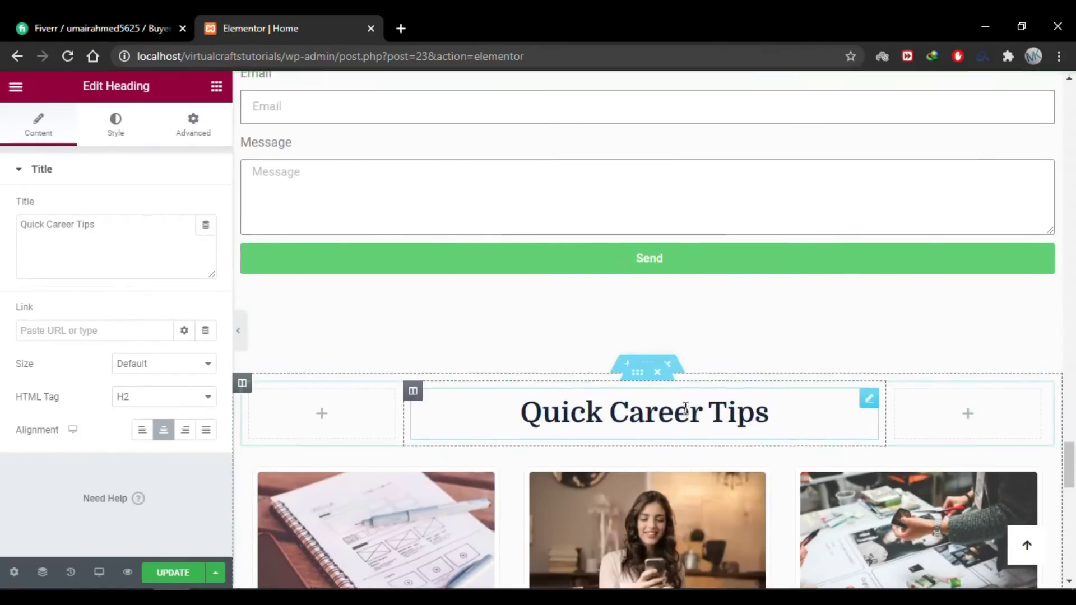
{"action": "scroll", "coordinate": [688, 414], "scroll_direction": "up", "scroll_amount": 6}
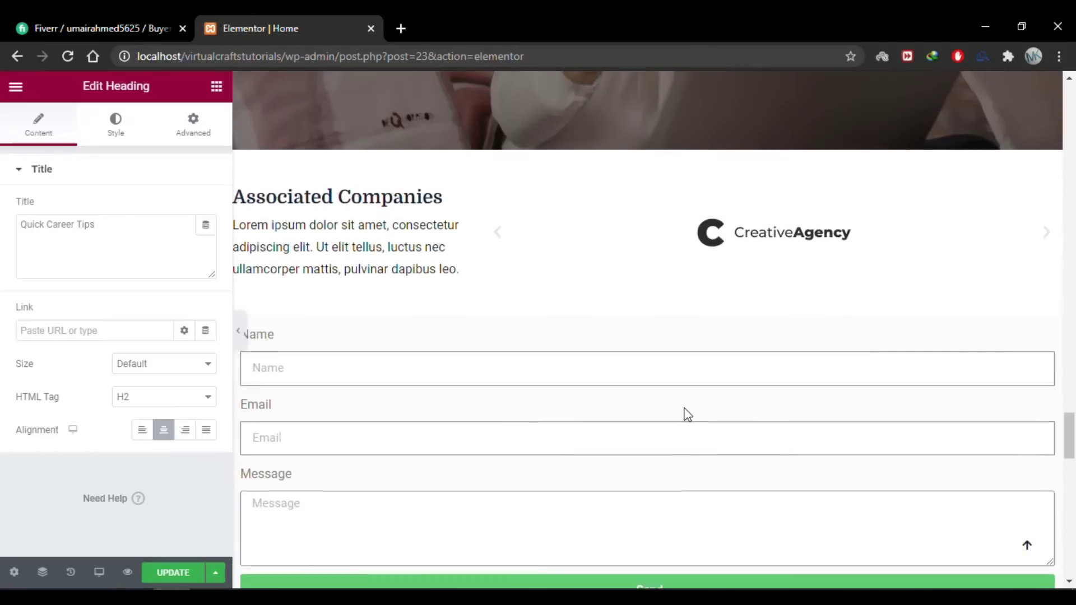
{"action": "right_click", "coordinate": [698, 329]}
{"action": "left_click", "coordinate": [733, 419]}
{"action": "scroll", "coordinate": [733, 415], "scroll_direction": "down", "scroll_amount": 3}
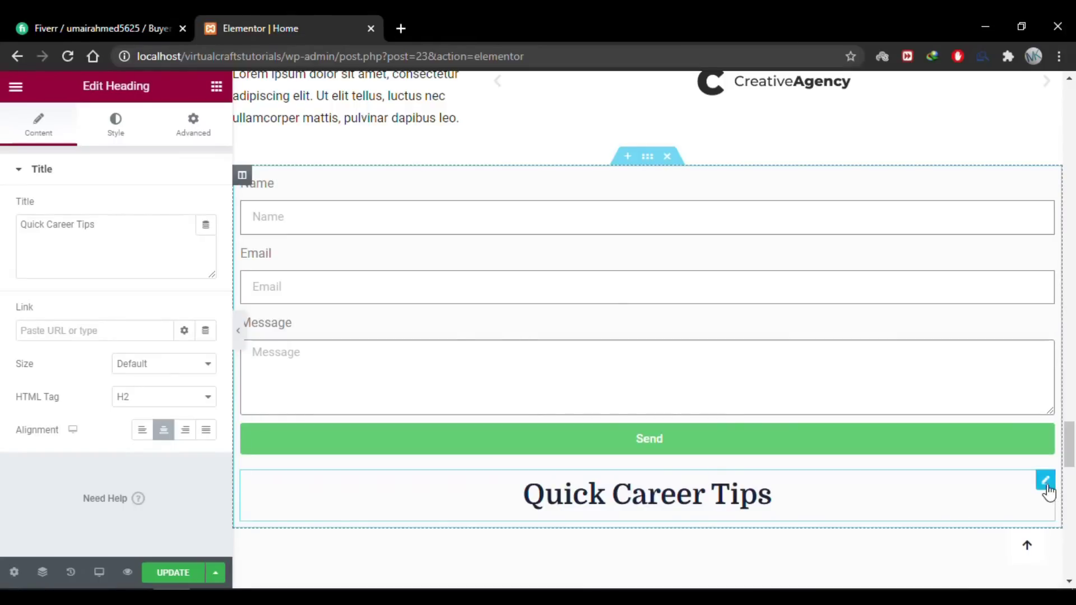
Move the Quick Career Tips heading above the form and give it unlinked 19 top, 18 bottom padding.
{"action": "mouse_move", "coordinate": [1046, 481]}
{"action": "left_mouse_down"}
{"action": "mouse_move", "coordinate": [1022, 372]}
{"action": "mouse_move", "coordinate": [855, 193]}
{"action": "left_mouse_up"}
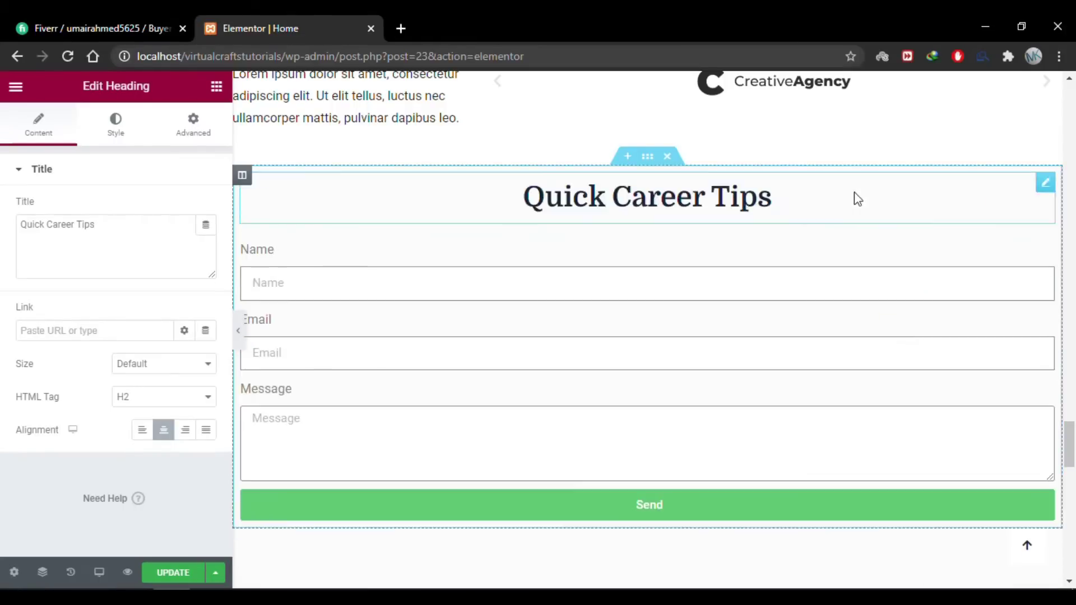
{"action": "left_click", "coordinate": [790, 220]}
{"action": "left_click", "coordinate": [191, 130]}
{"action": "left_click", "coordinate": [197, 288]}
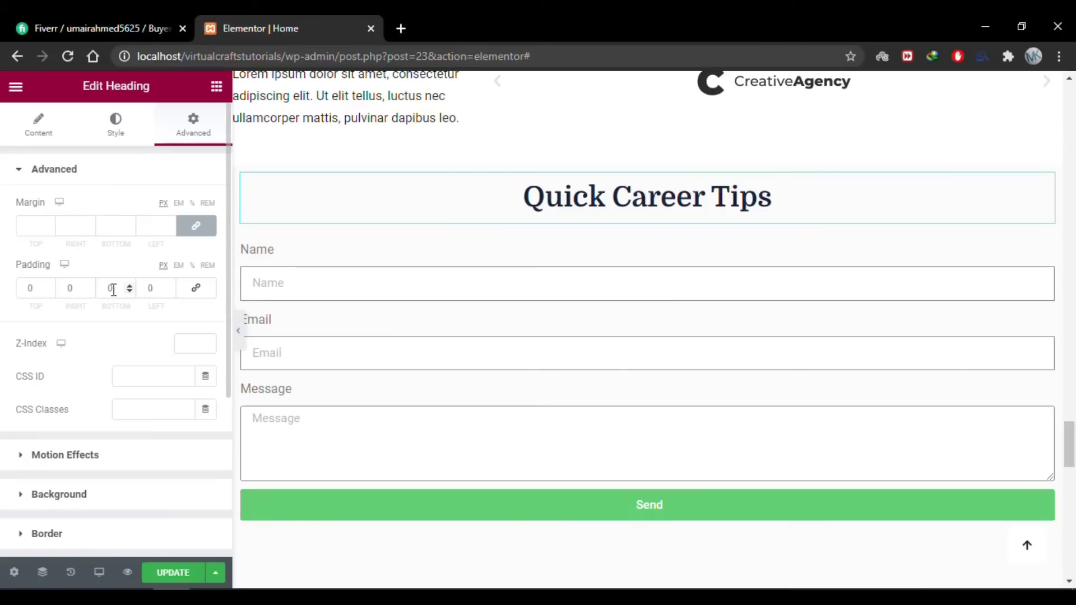
{"action": "left_click", "coordinate": [128, 286]}
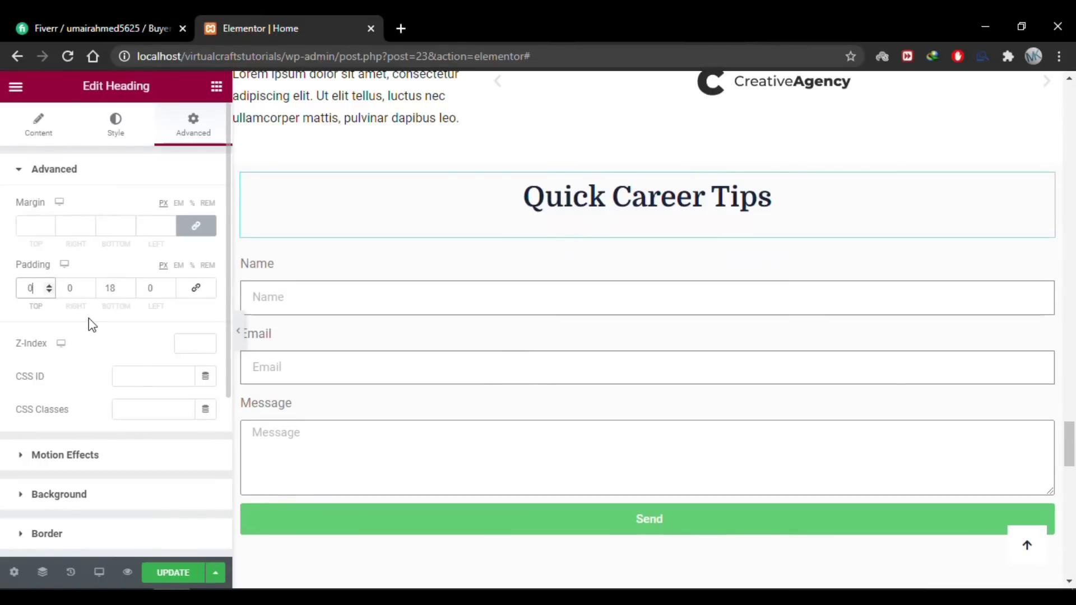
{"action": "left_click", "coordinate": [51, 288]}
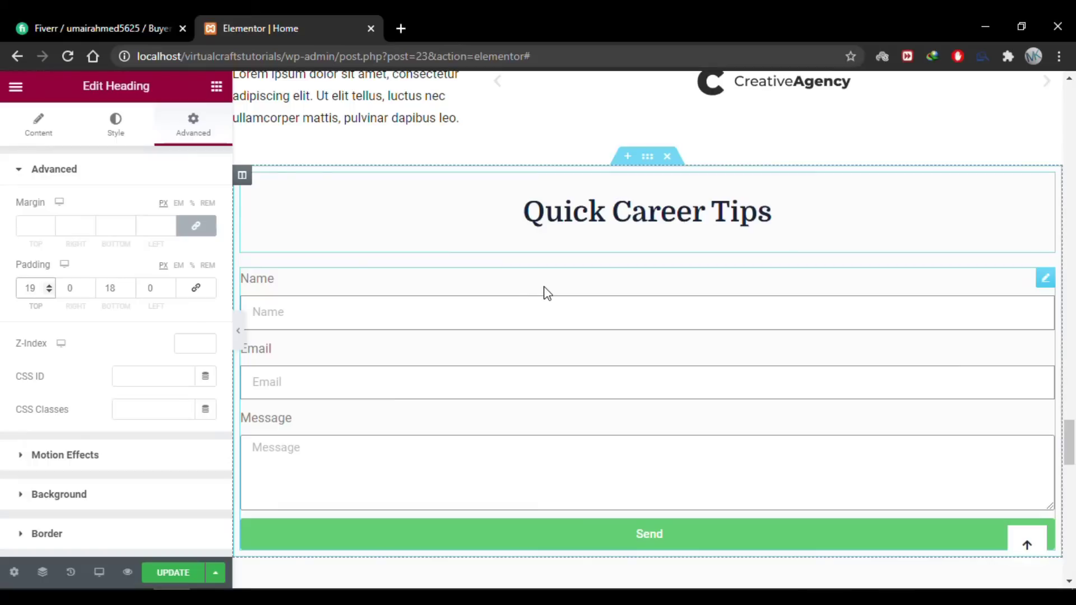
Place a Menu Anchor above the Quick Career Tips heading with the ID 'contact'.
{"action": "left_click", "coordinate": [216, 86]}
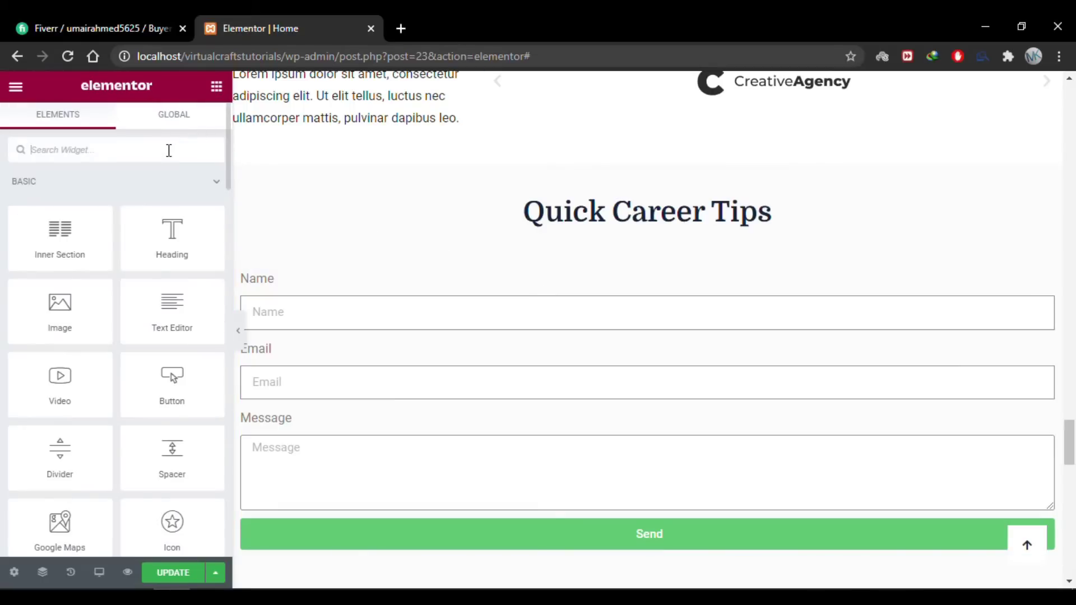
{"action": "type", "text": "anchor"}
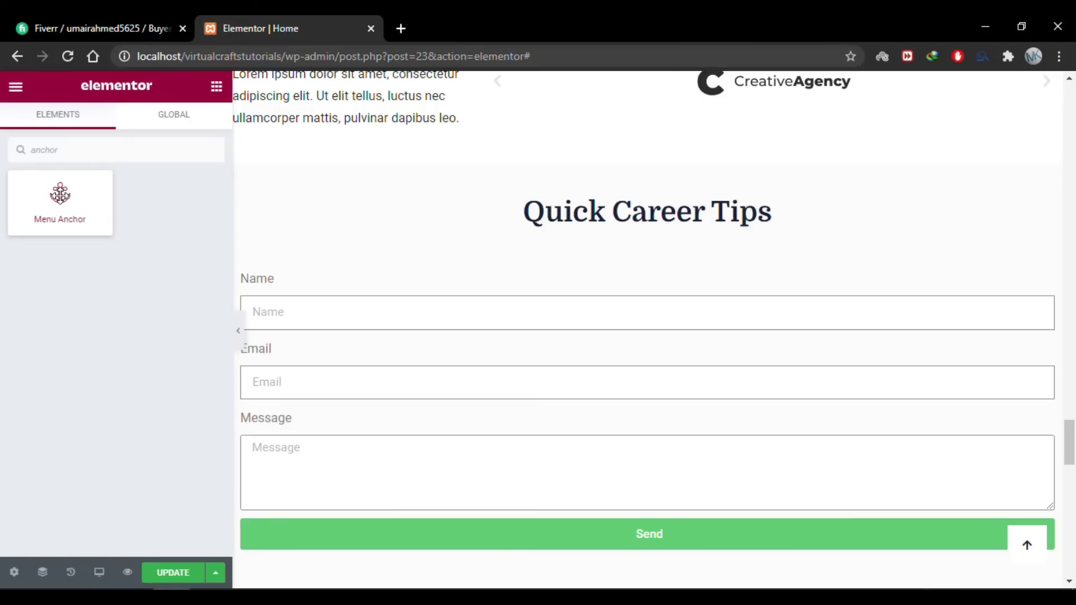
{"action": "left_click_drag", "start_coordinate": [60, 195], "coordinate": [601, 188]}
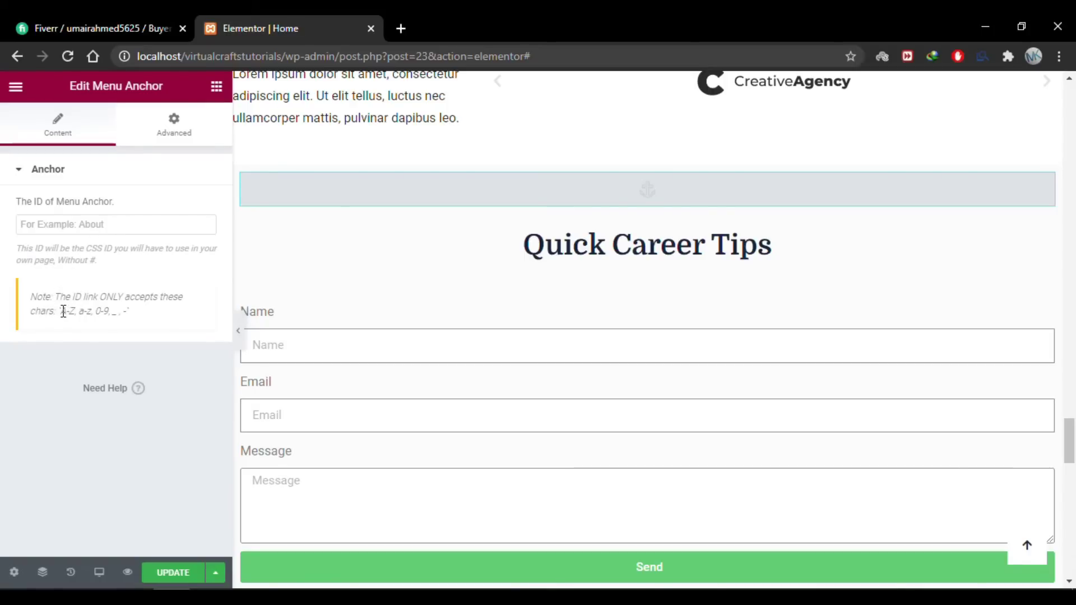
{"action": "left_click_drag", "start_coordinate": [60, 312], "coordinate": [98, 312]}
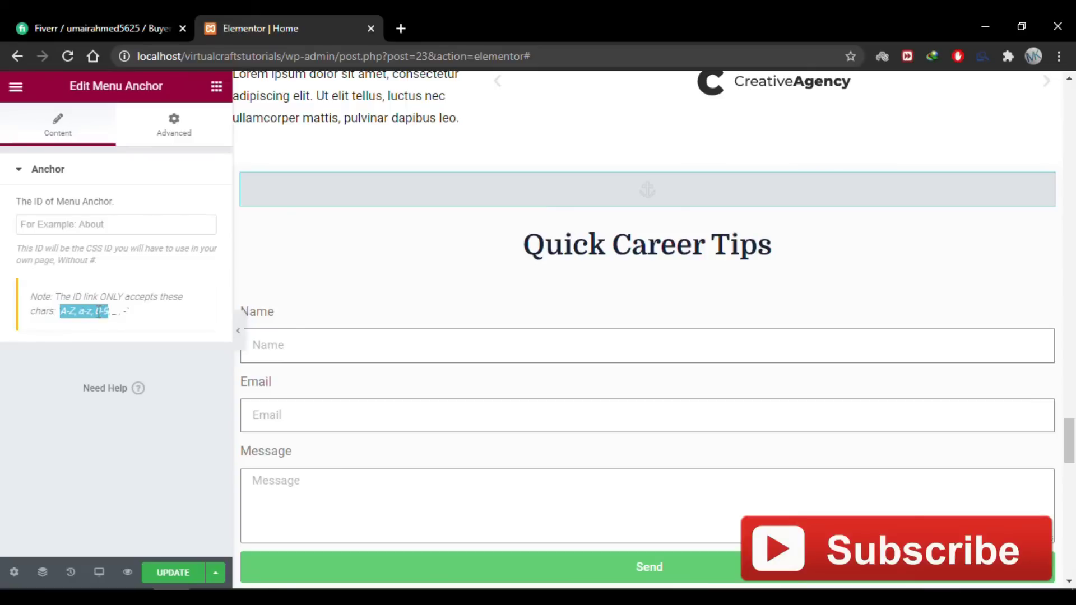
{"action": "left_click", "coordinate": [99, 312]}
{"action": "left_click", "coordinate": [77, 224]}
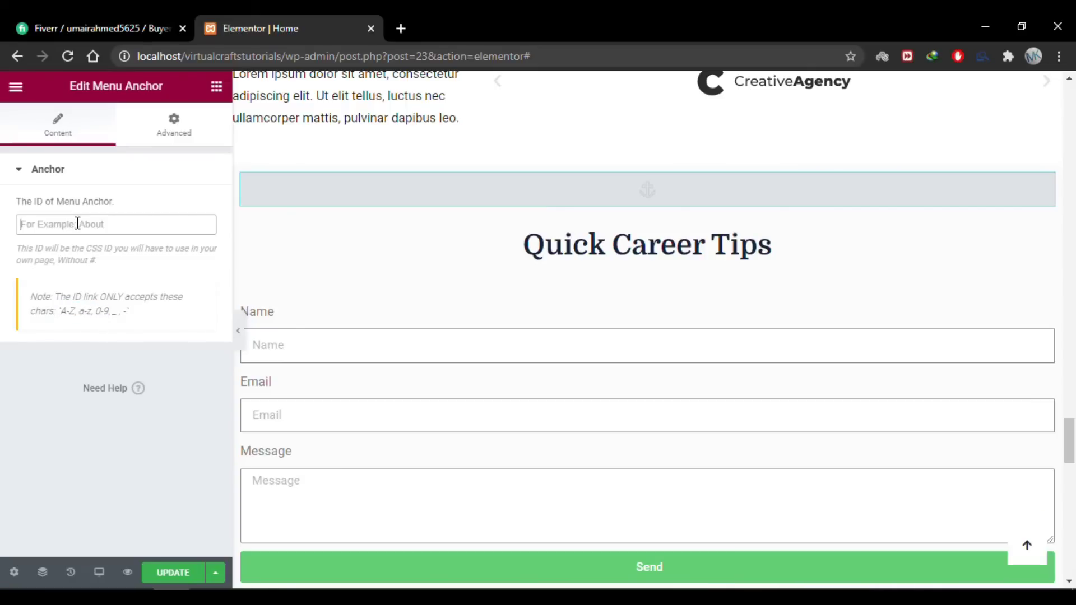
{"action": "type", "text": "contact"}
Set the CONTACT US button's link to '#contact'.
{"action": "scroll", "coordinate": [799, 320], "scroll_direction": "up", "scroll_amount": 1}
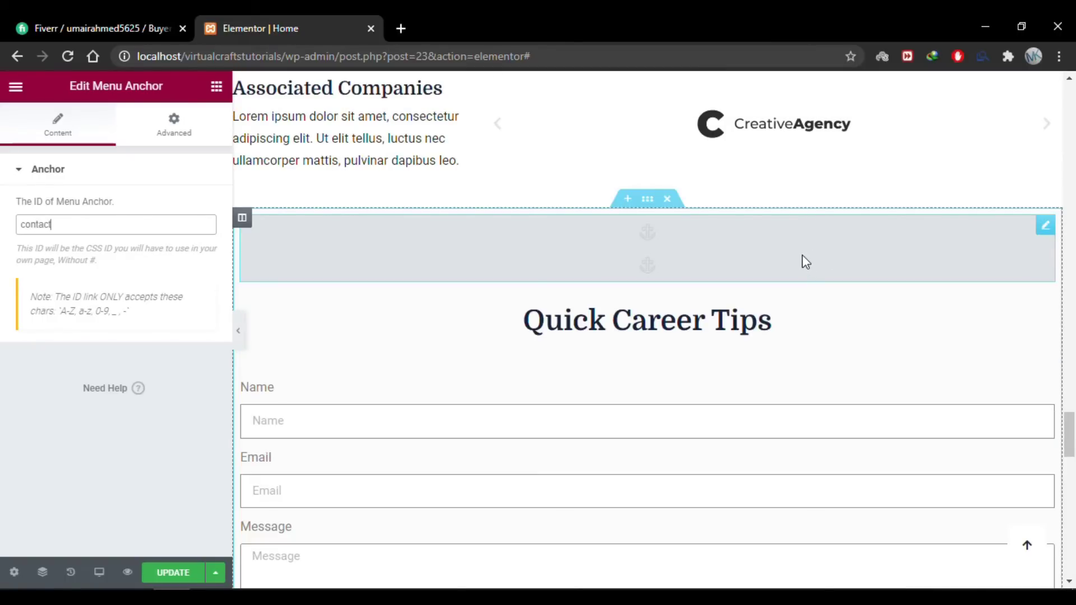
{"action": "scroll", "coordinate": [798, 261], "scroll_direction": "up", "scroll_amount": 2}
{"action": "scroll", "coordinate": [842, 197], "scroll_direction": "up", "scroll_amount": 5}
{"action": "scroll", "coordinate": [842, 196], "scroll_direction": "up", "scroll_amount": 5}
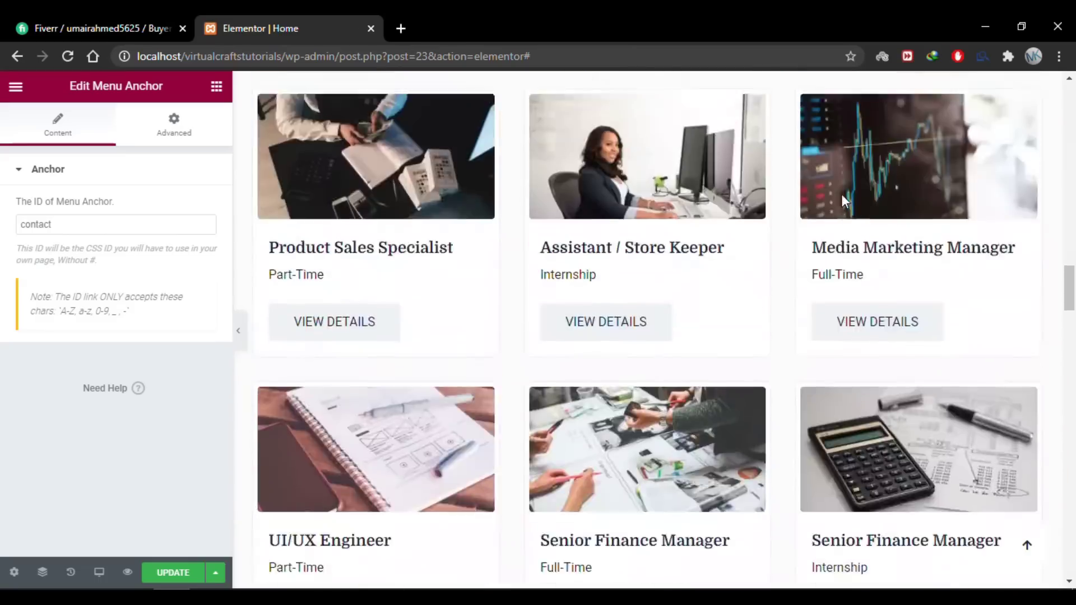
{"action": "scroll", "coordinate": [842, 196], "scroll_direction": "up", "scroll_amount": 5}
{"action": "scroll", "coordinate": [842, 197], "scroll_direction": "up", "scroll_amount": 3}
{"action": "scroll", "coordinate": [845, 200], "scroll_direction": "down", "scroll_amount": 3}
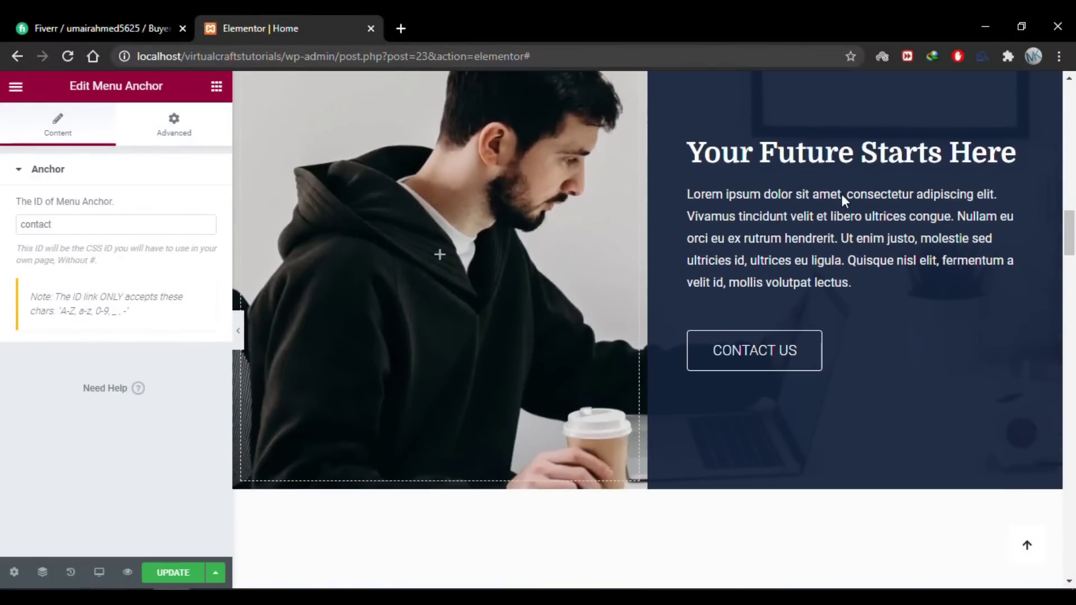
{"action": "left_click", "coordinate": [776, 350]}
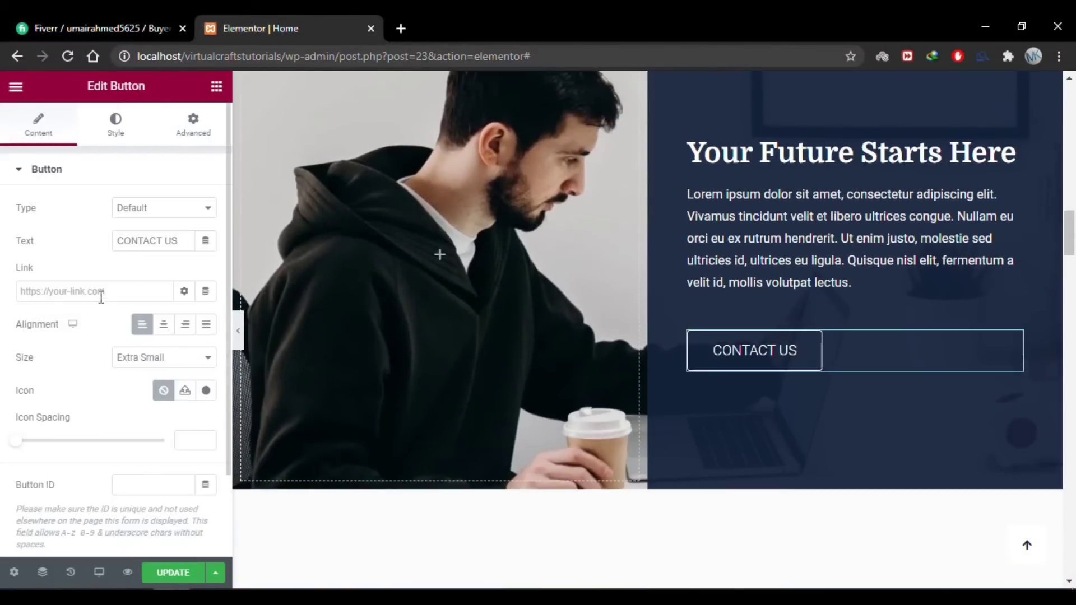
{"action": "left_click", "coordinate": [39, 295]}
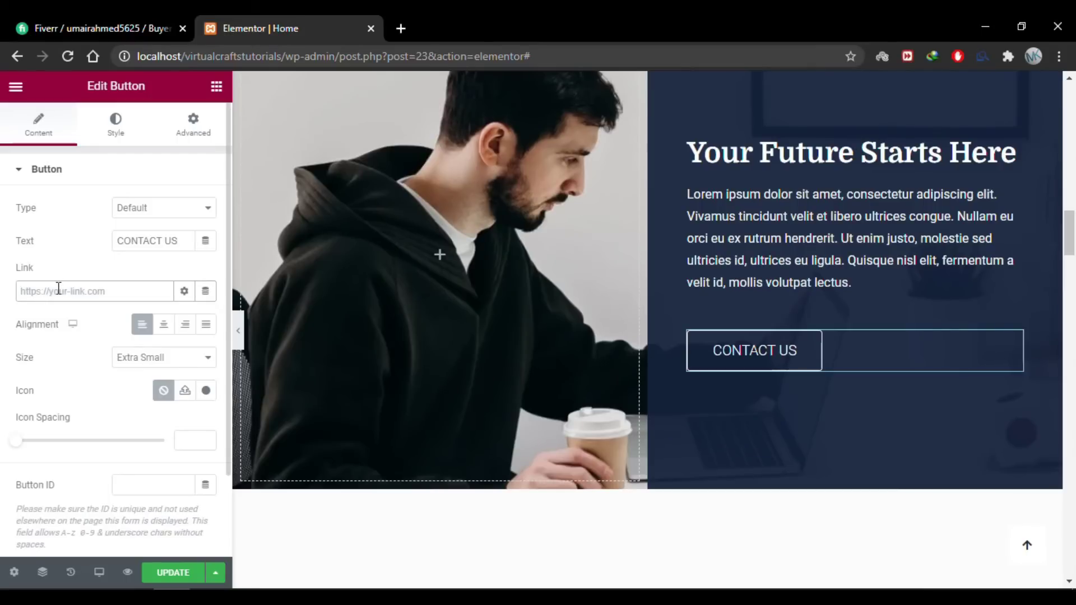
{"action": "type", "text": "#"}
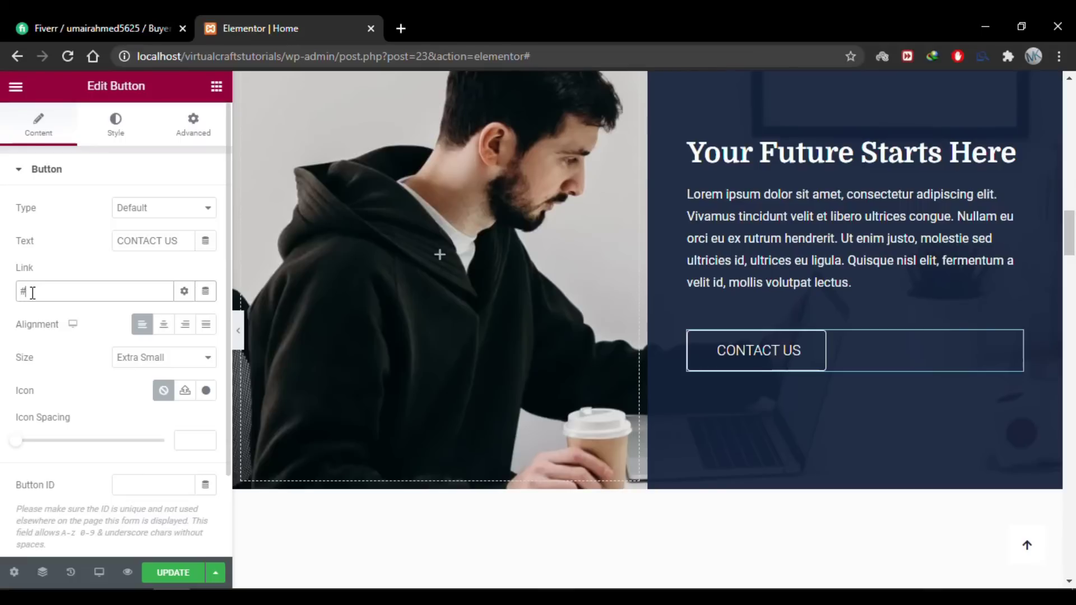
{"action": "type", "text": "contact"}
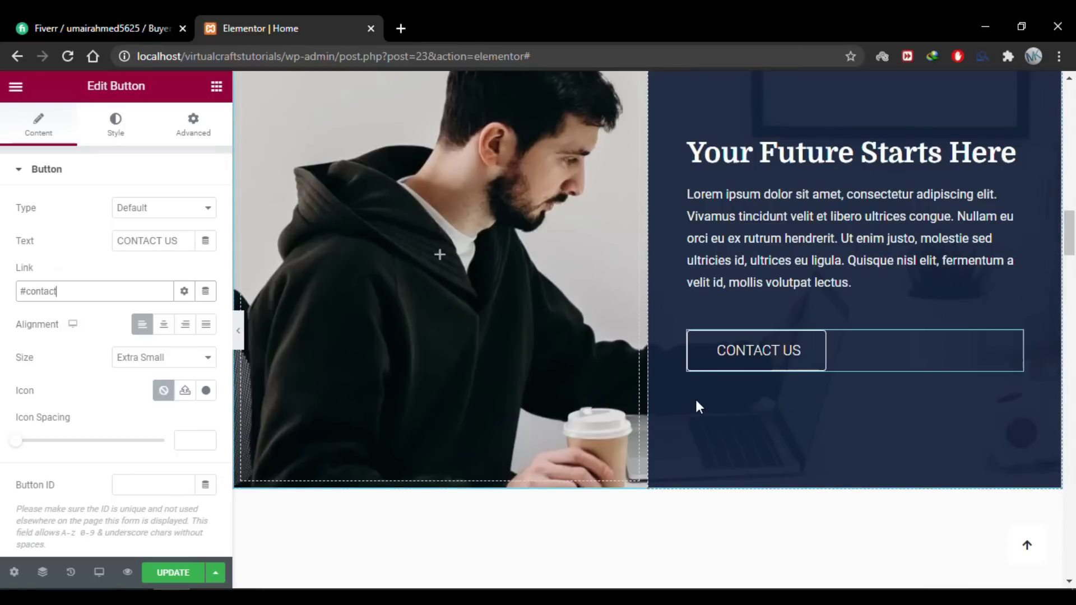
Save the page with UPDATE and scroll through the live preview.
{"action": "left_click", "coordinate": [182, 578]}
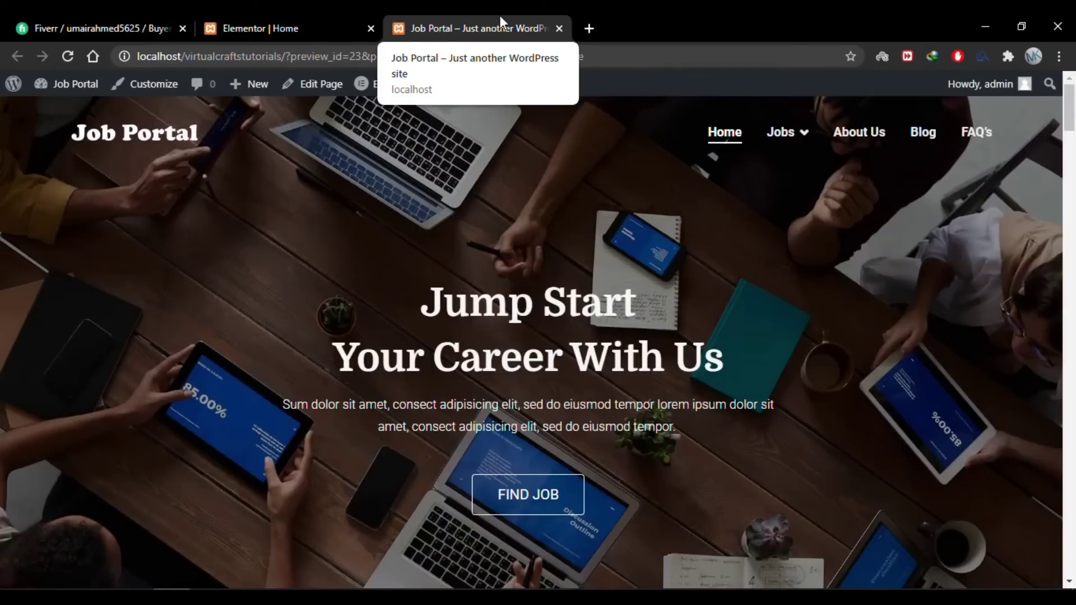
{"action": "scroll", "coordinate": [768, 289], "scroll_direction": "down", "scroll_amount": 5}
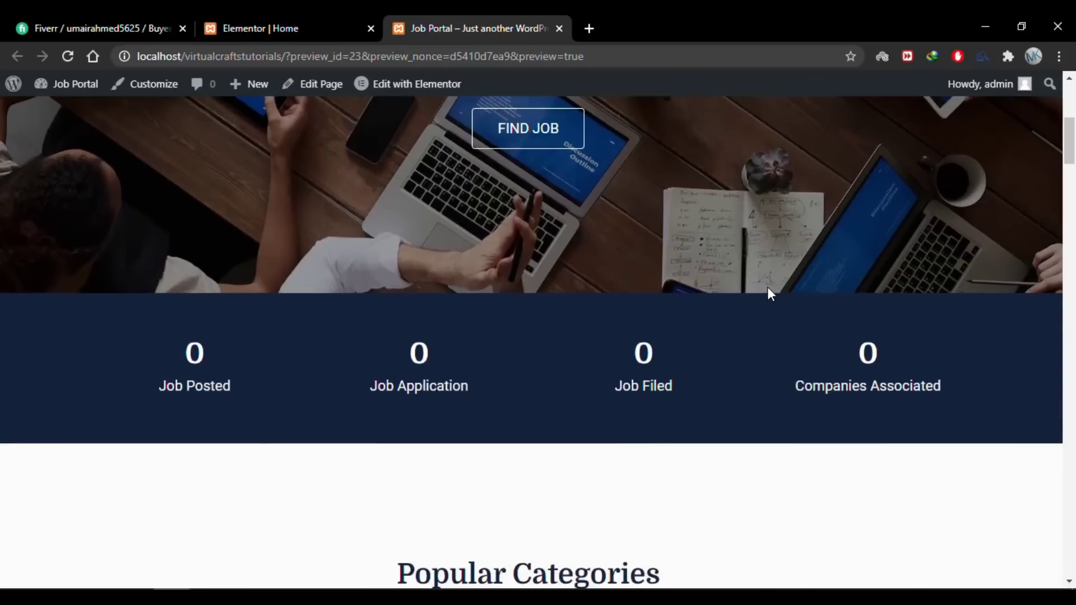
{"action": "scroll", "coordinate": [768, 287], "scroll_direction": "down", "scroll_amount": 5}
{"action": "scroll", "coordinate": [768, 287], "scroll_direction": "down", "scroll_amount": 5}
{"action": "scroll", "coordinate": [768, 287], "scroll_direction": "up", "scroll_amount": 1}
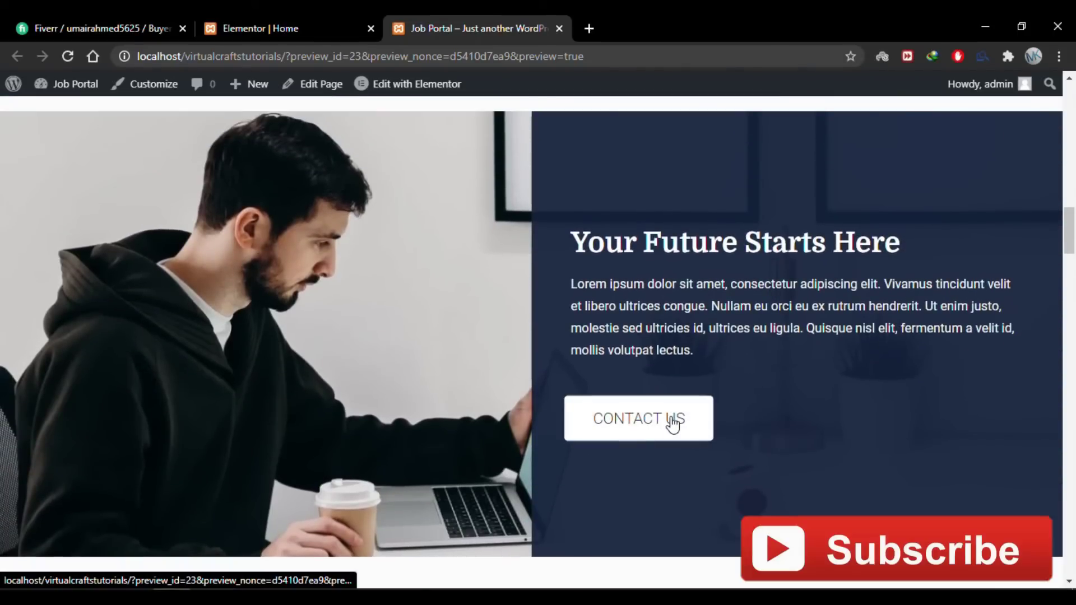
Click CONTACT US twice in the preview, confirming it jumps to the contact form.
{"action": "left_click", "coordinate": [671, 420]}
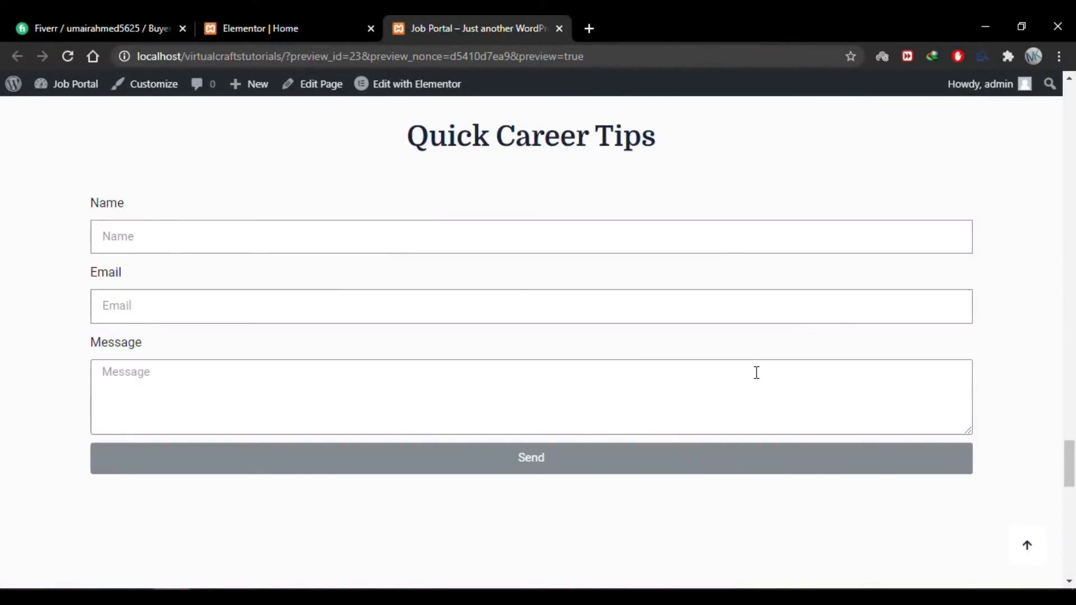
{"action": "scroll", "coordinate": [757, 373], "scroll_direction": "up", "scroll_amount": 5}
{"action": "scroll", "coordinate": [756, 373], "scroll_direction": "up", "scroll_amount": 5}
{"action": "scroll", "coordinate": [757, 373], "scroll_direction": "up", "scroll_amount": 5}
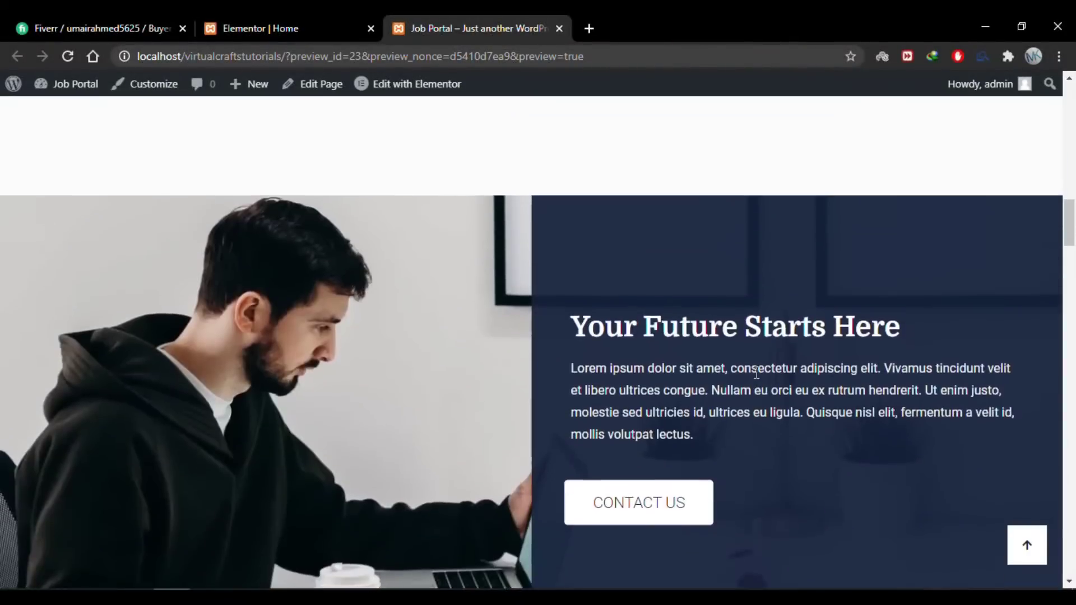
{"action": "scroll", "coordinate": [757, 373], "scroll_direction": "up", "scroll_amount": 5}
{"action": "scroll", "coordinate": [757, 373], "scroll_direction": "down", "scroll_amount": 5}
{"action": "scroll", "coordinate": [758, 374], "scroll_direction": "down", "scroll_amount": 1}
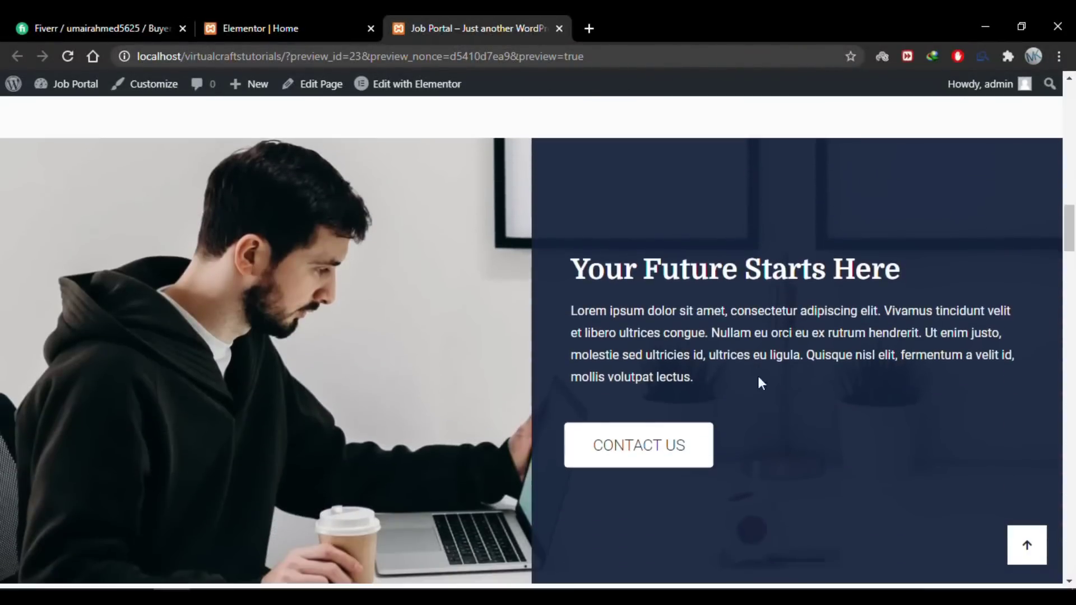
{"action": "left_click", "coordinate": [675, 448]}
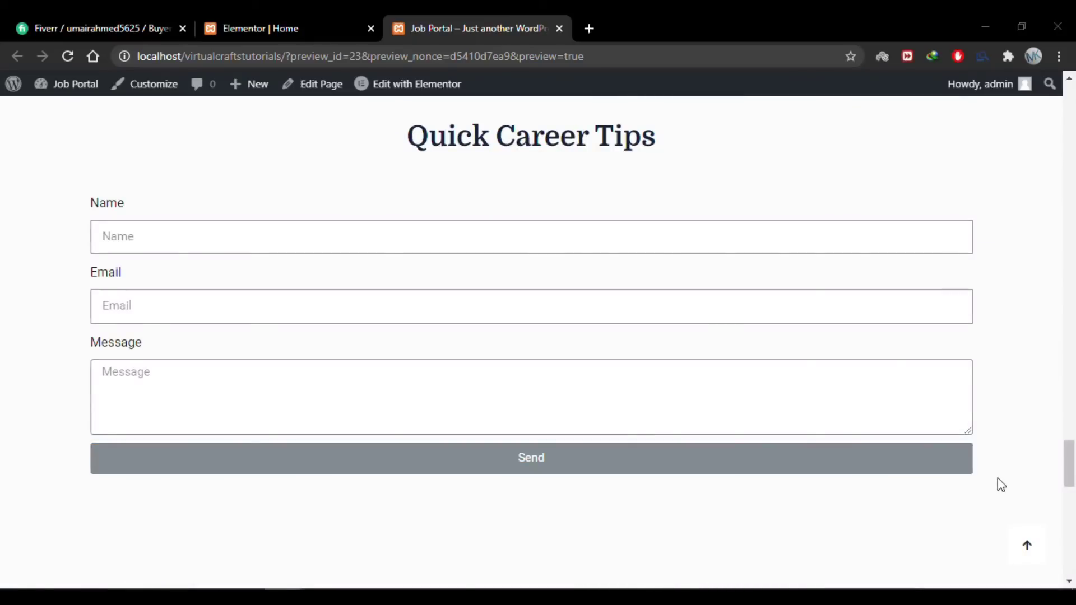
{"action": "left_click", "coordinate": [1024, 547]}
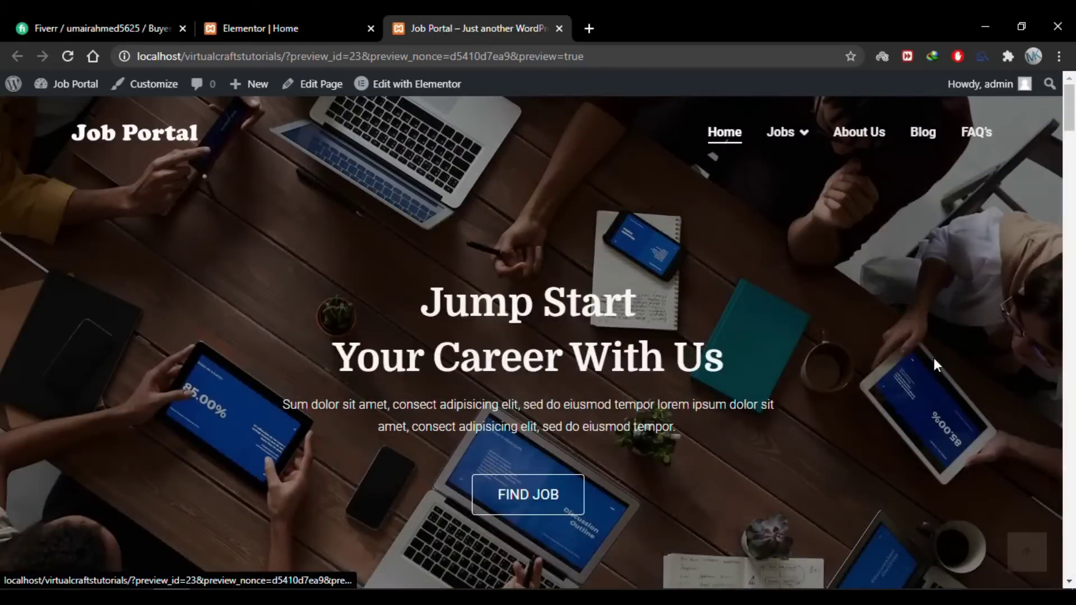